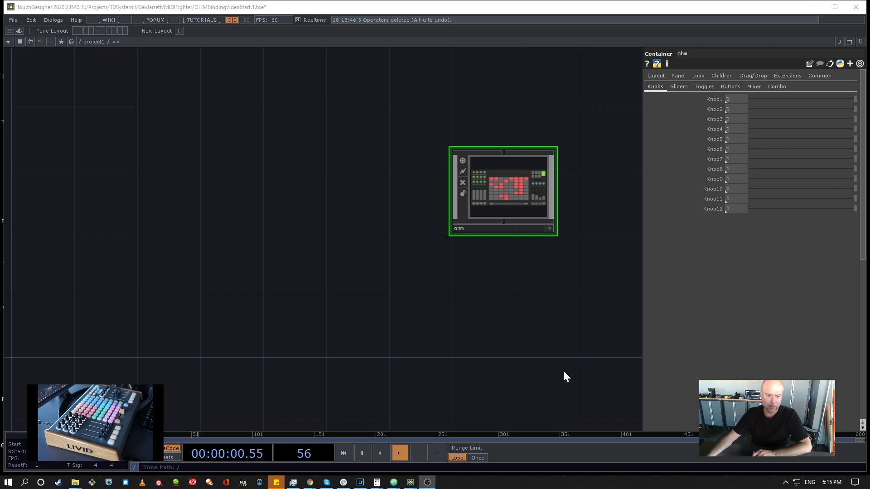
Recentre the ohm panel in the network and bring up the Dialogs menu.
left_click_drag(478, 334, 444, 345)
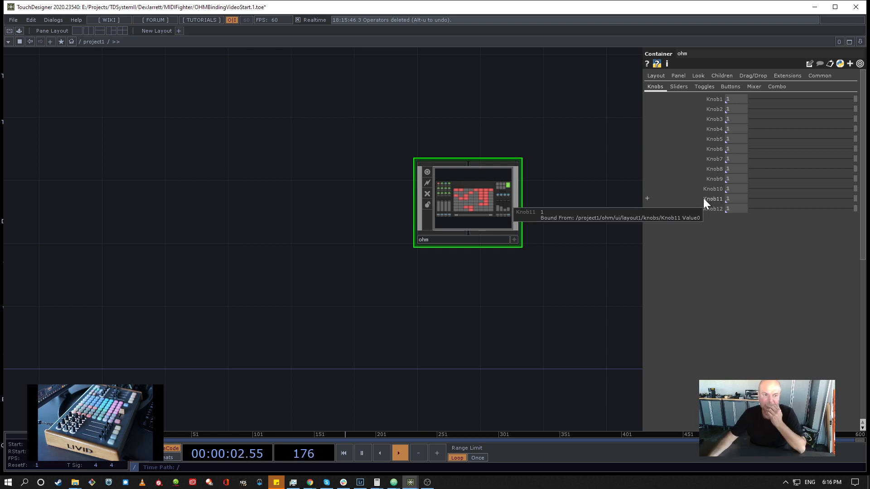
left_click(52, 20)
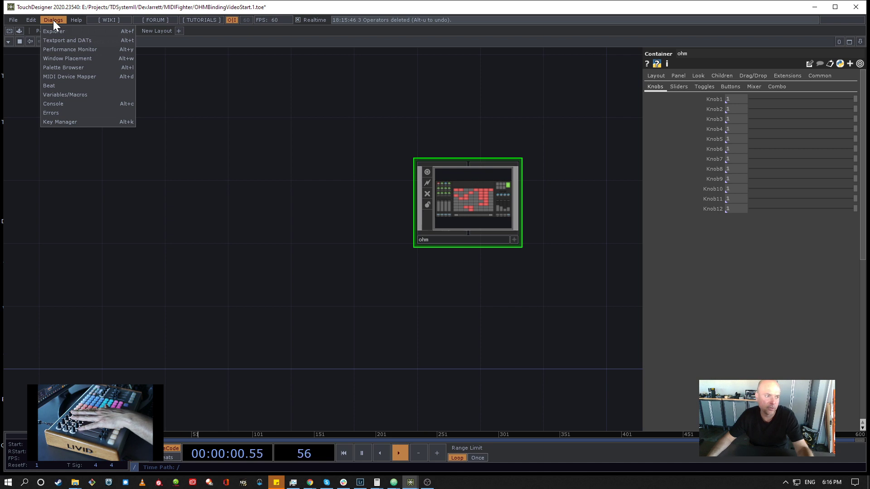
Create a new MIDI device mapping with OhmRGB as its input device.
left_click(80, 77)
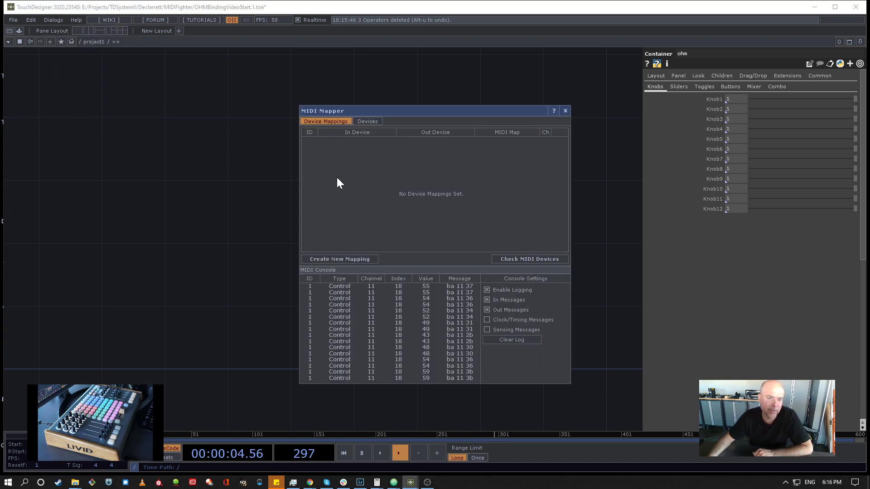
left_click(347, 260)
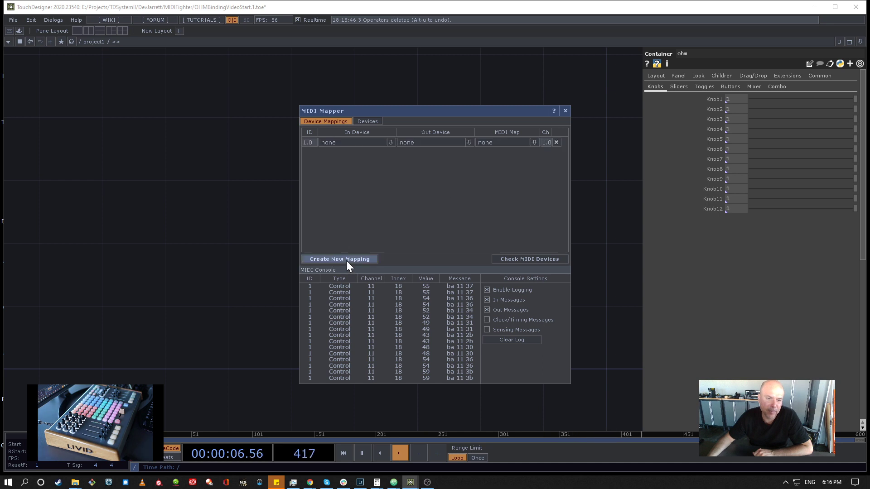
left_click(365, 142)
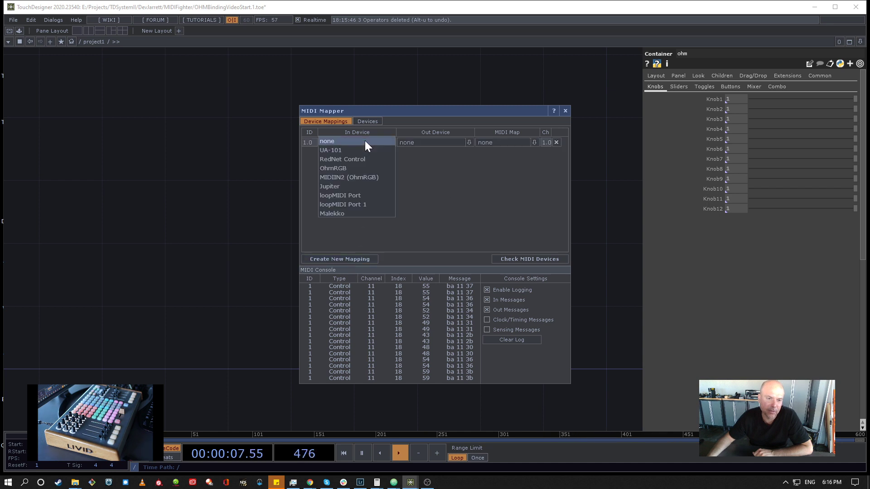
left_click(352, 169)
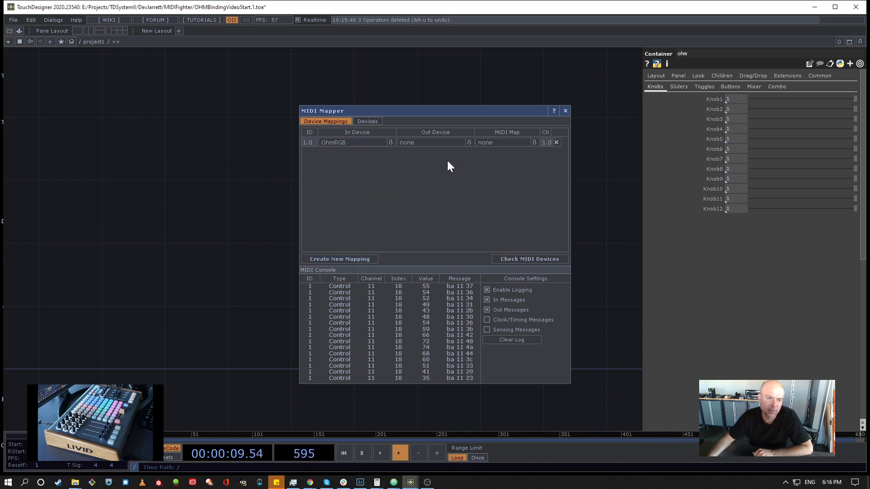
Close the MIDI Mapper and place a MIDI In CHOP, midiin1, in the network.
left_click(565, 111)
key("Tab")
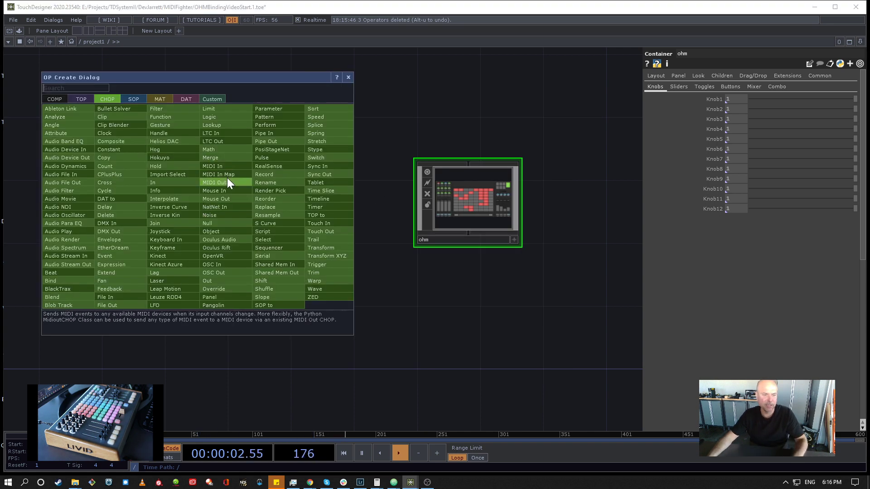
left_click(232, 167)
left_click(146, 214)
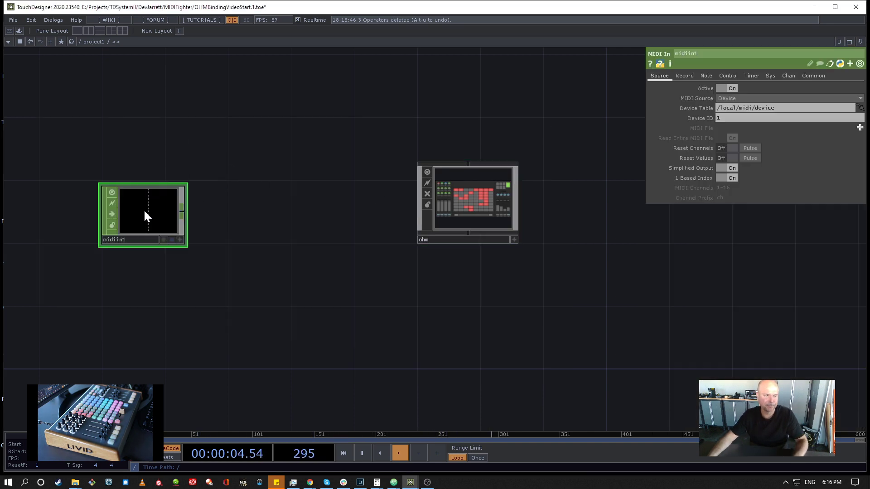
Zoom in to check midiin1's ch11ctrl18 knob channel, then select the ohm panel.
middle_click_drag(272, 233, 319, 241)
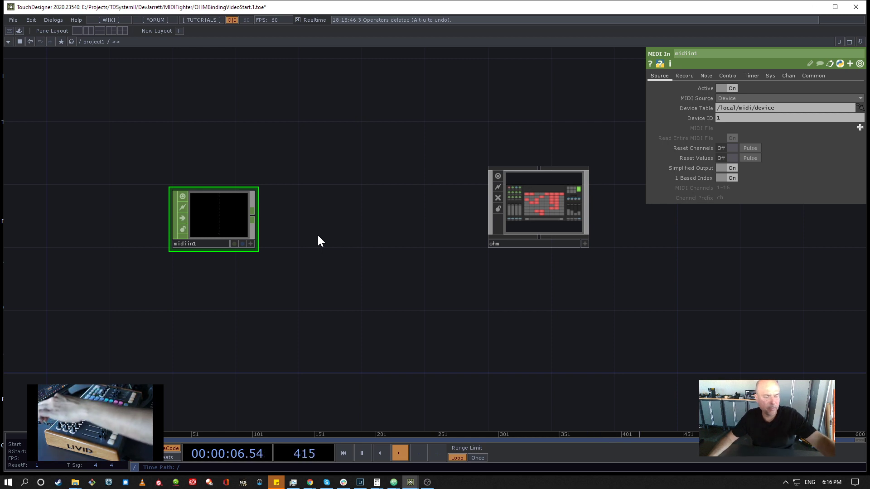
scroll(219, 222, "up", 3)
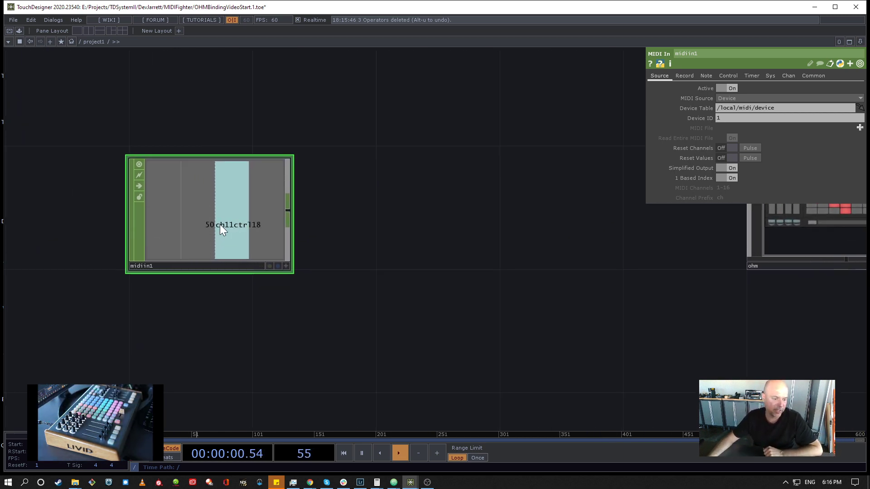
scroll(219, 224, "up", 2)
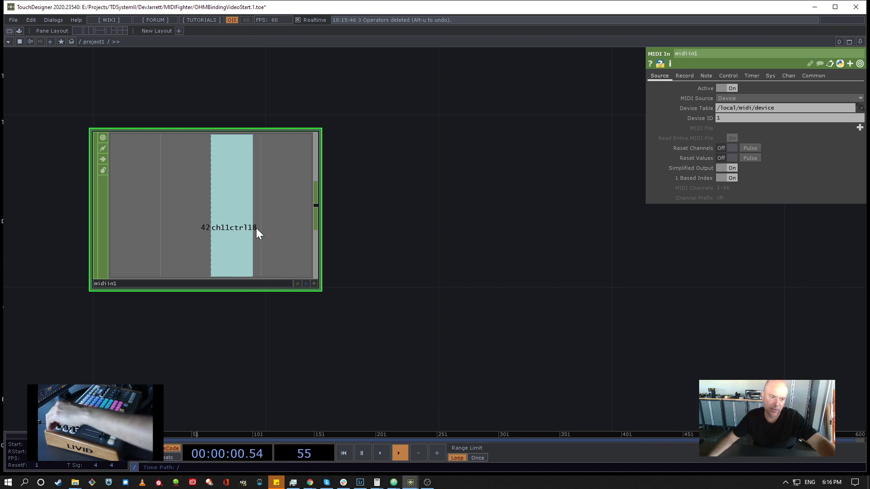
scroll(255, 228, "down", 3)
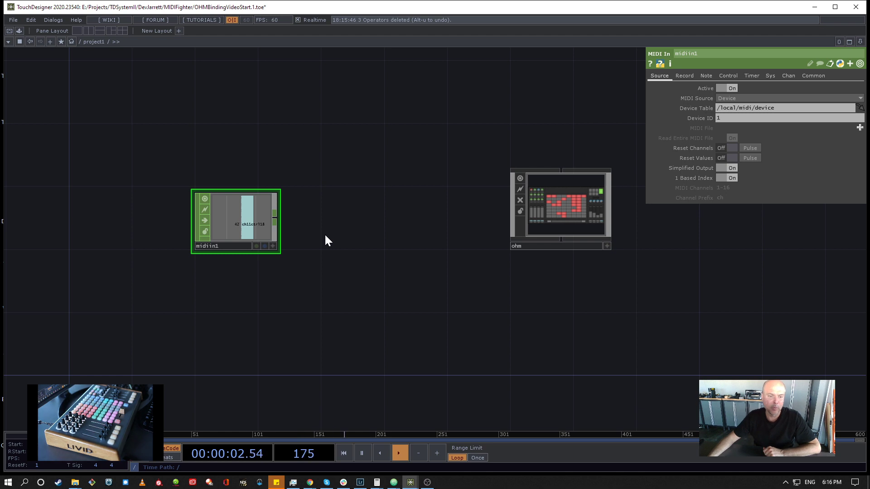
left_click(562, 206)
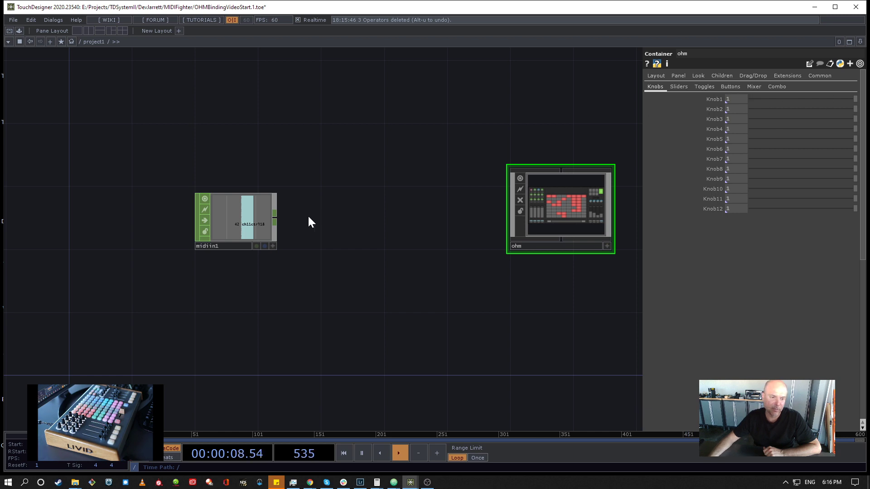
Add a Math CHOP after midiin1 with From Range maximum 127, and shift both nodes left.
right_click(273, 217)
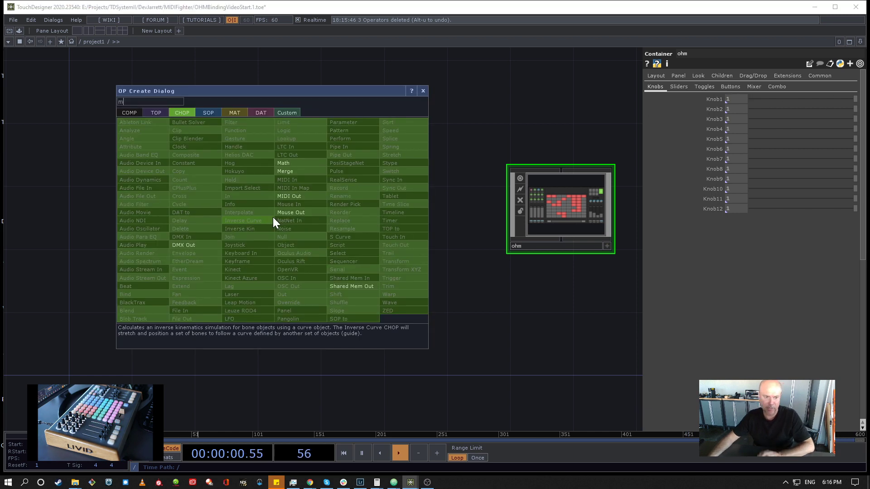
left_click(292, 163)
left_click(362, 219)
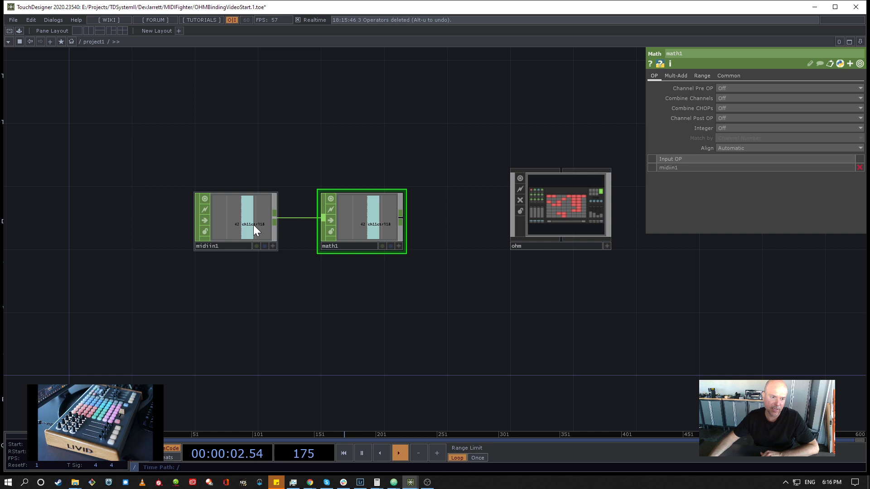
left_click(702, 76)
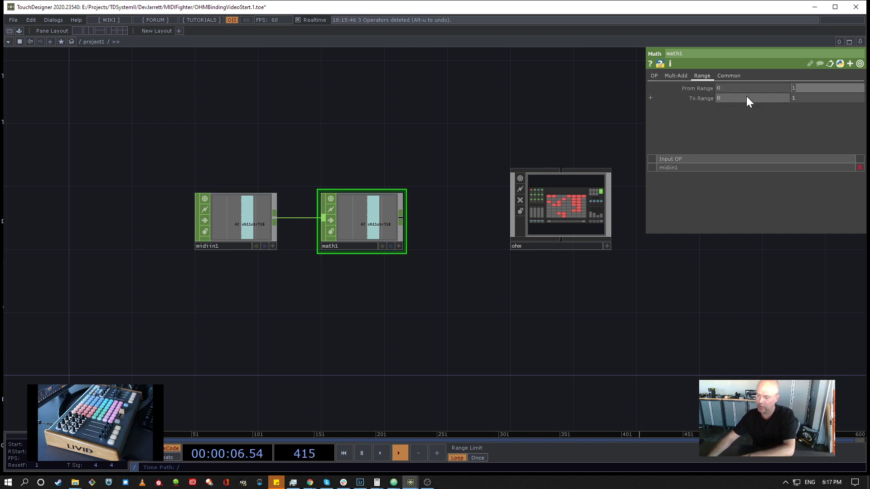
type("127")
key("Tab")
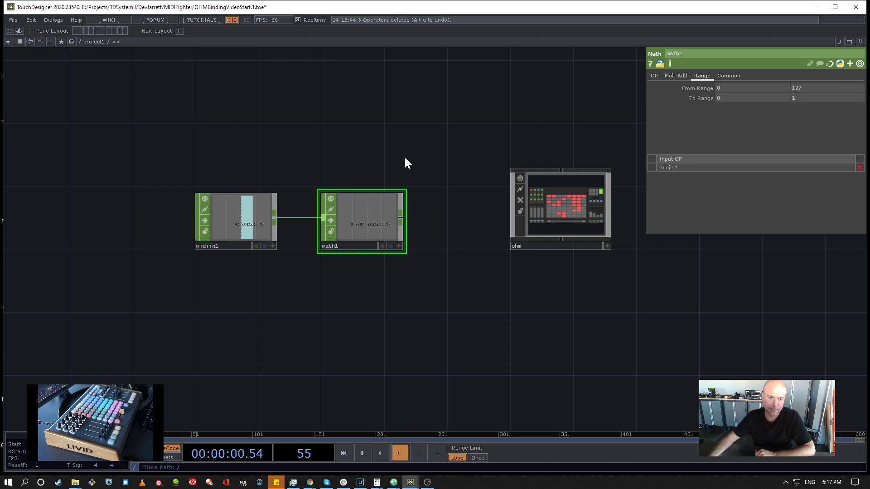
left_click_drag(408, 159, 198, 272)
left_click_drag(217, 226, 91, 224)
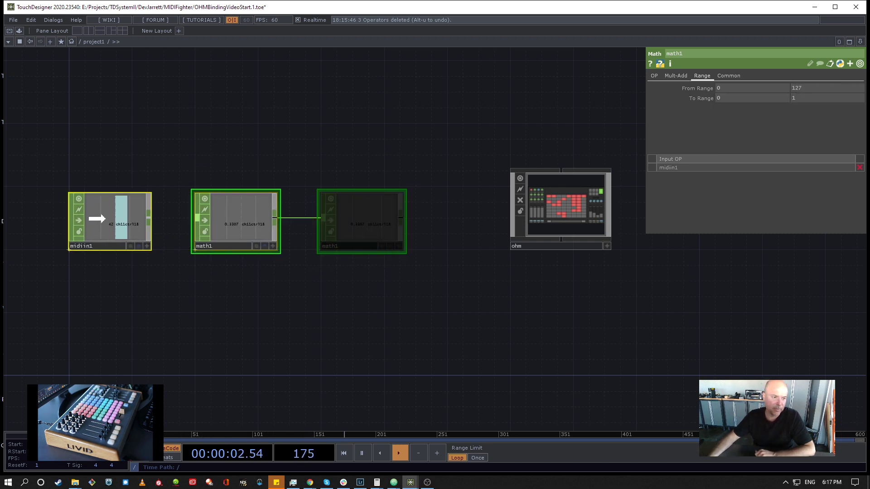
left_click(280, 158)
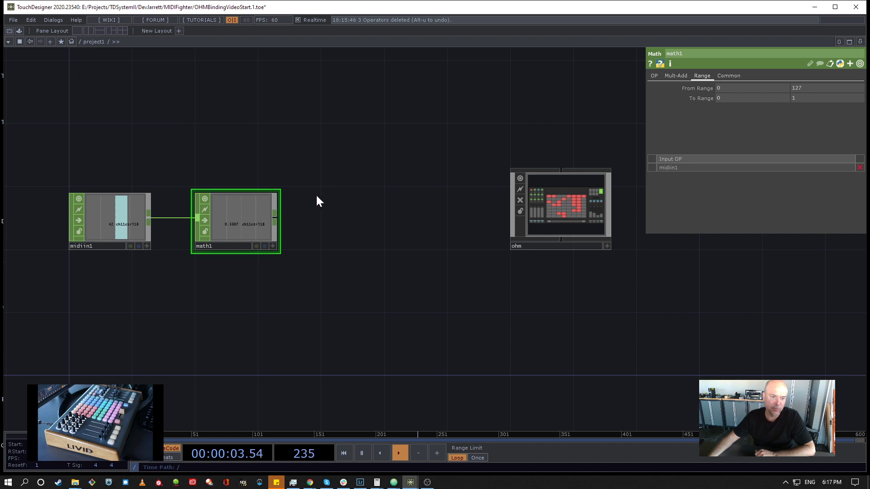
Add a Bind CHOP after math1 and export its ch11ctrl18 channel to ohm's Knob1.
left_click(274, 219)
type("b")
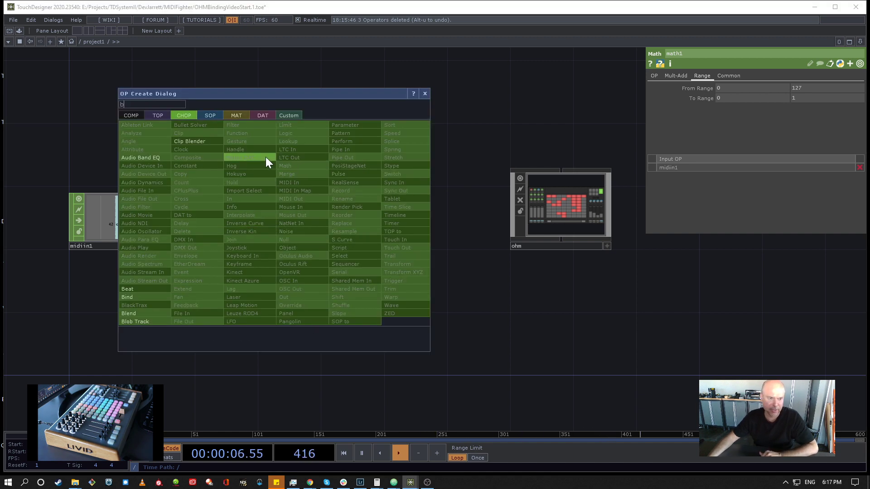
left_click(145, 295)
left_click(364, 221)
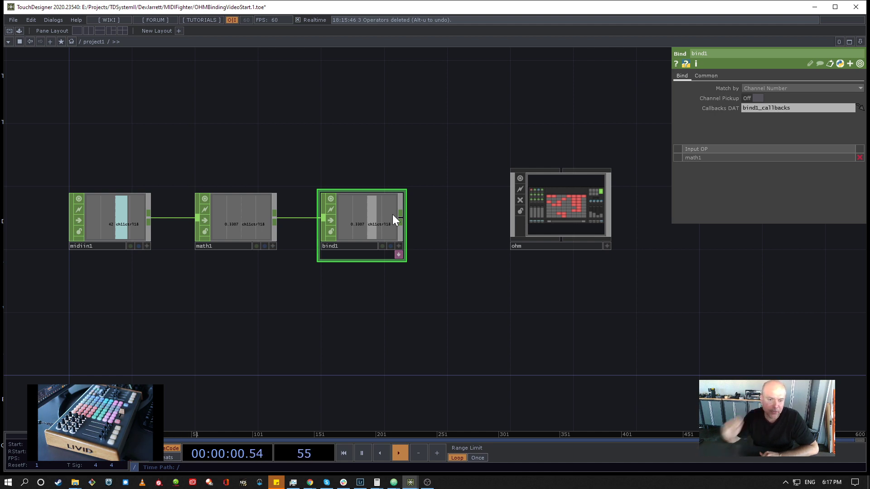
left_click(398, 246)
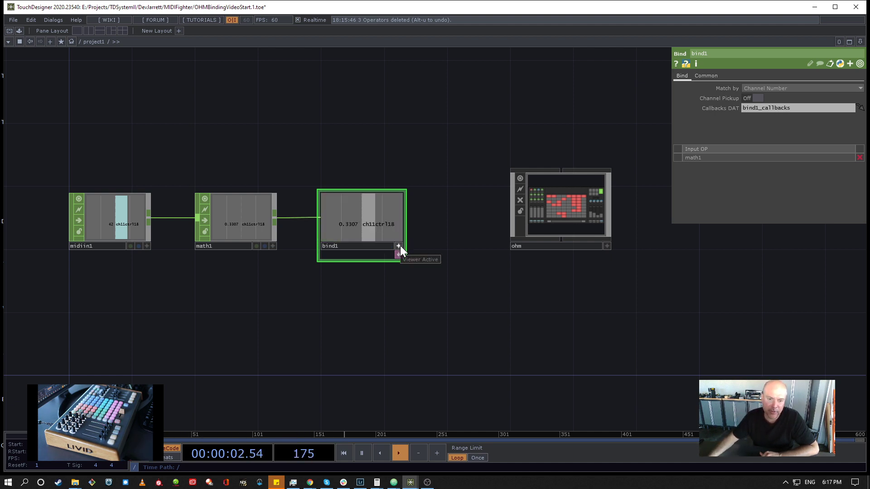
left_click(555, 214)
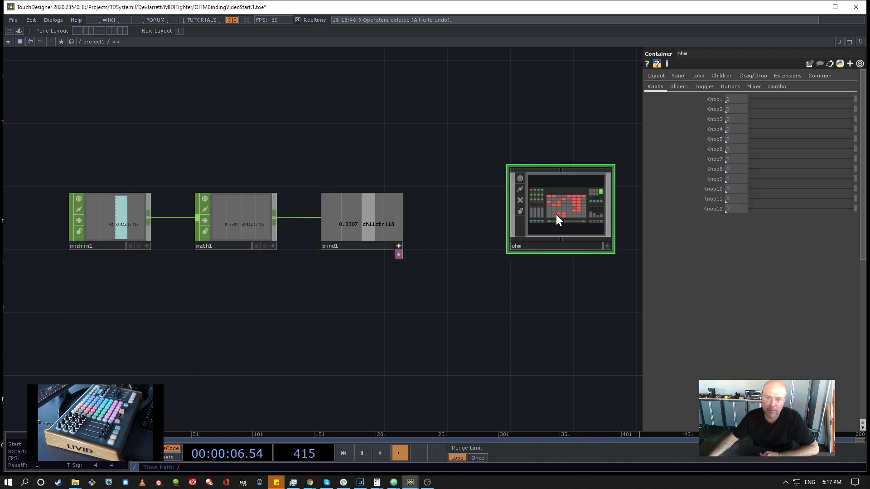
left_click_drag(368, 226, 730, 97)
left_click(739, 85)
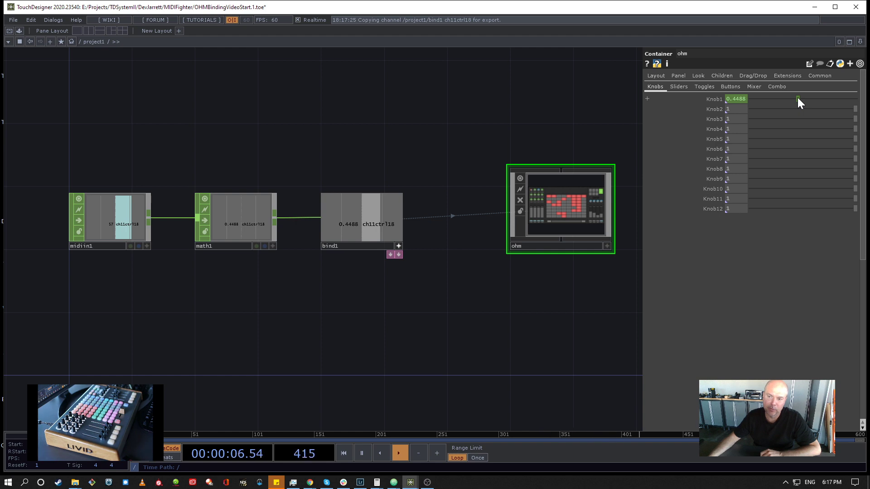
Toggle Knob1 to constant and back to export, then drag it to test two-way binding.
left_click(710, 99)
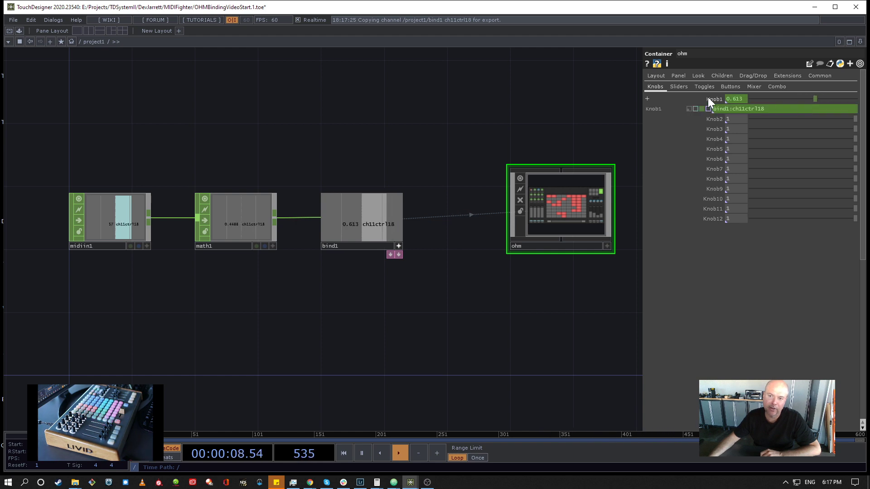
left_click(694, 109)
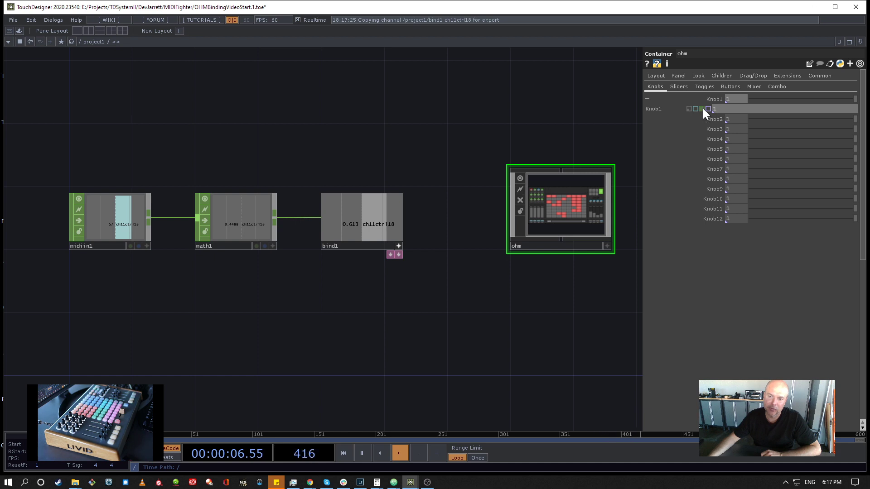
left_click(703, 109)
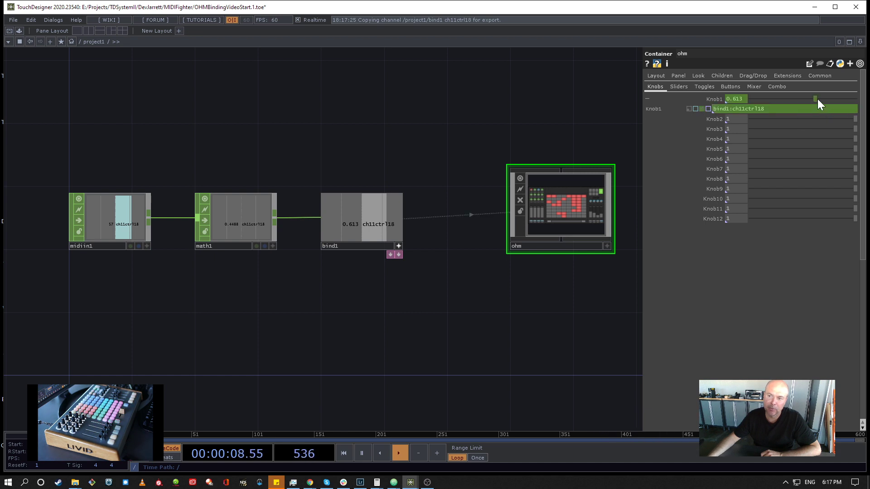
mouse_move(795, 102)
left_mouse_down()
mouse_move(814, 104)
mouse_move(792, 103)
left_mouse_up()
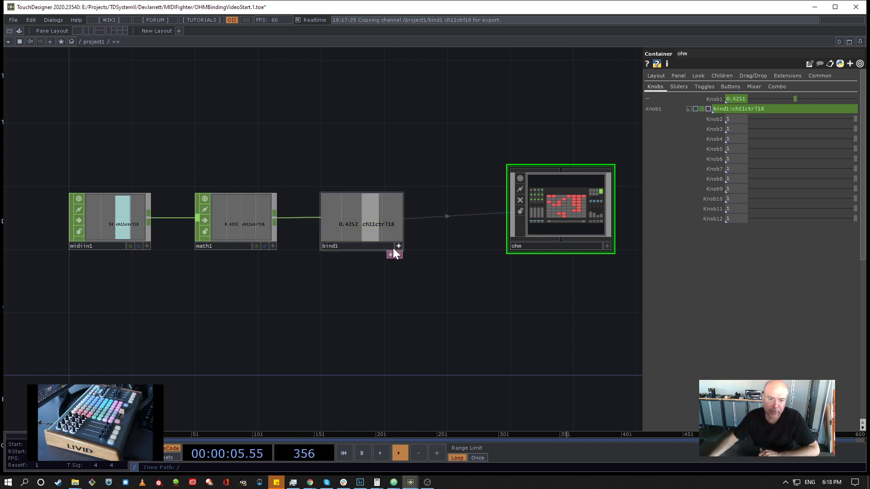
Turn bind1's Channel Pickup On, then raise ohm's Knob1 to about 0.817 alongside the MIDI knob.
left_click(368, 225)
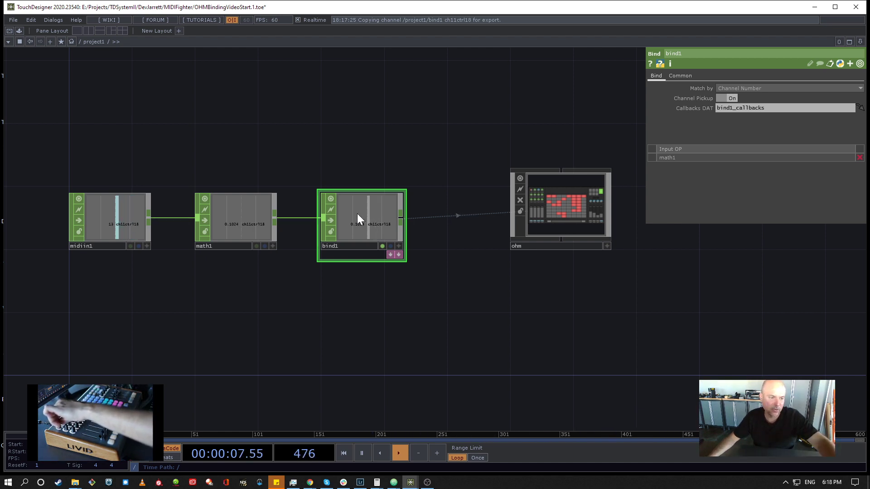
scroll(109, 233, "up", 4)
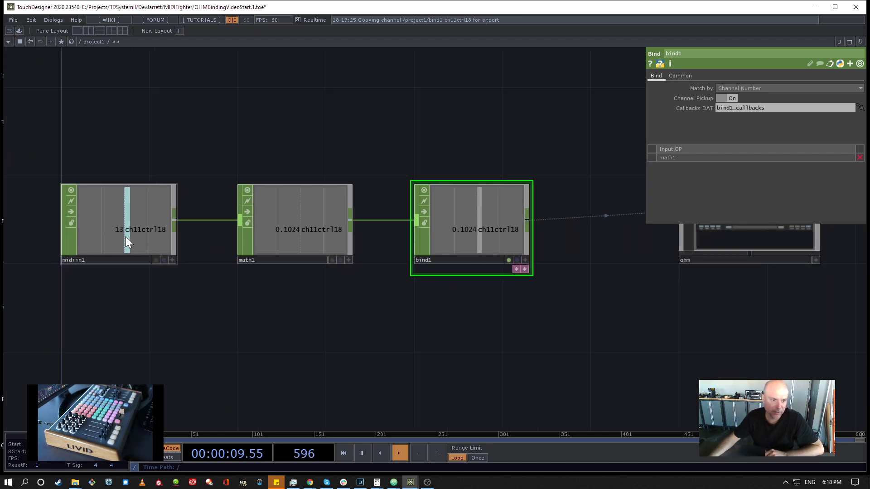
scroll(272, 240, "down", 3)
left_click(624, 237)
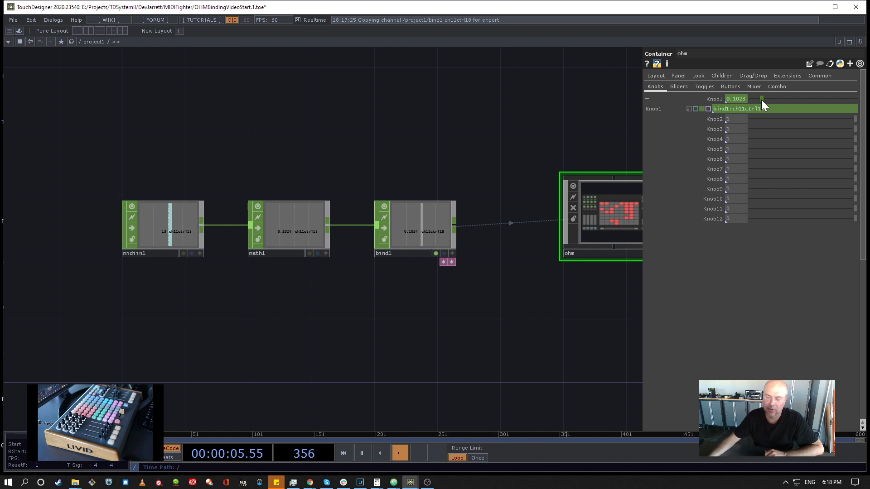
left_click_drag(761, 100, 846, 96)
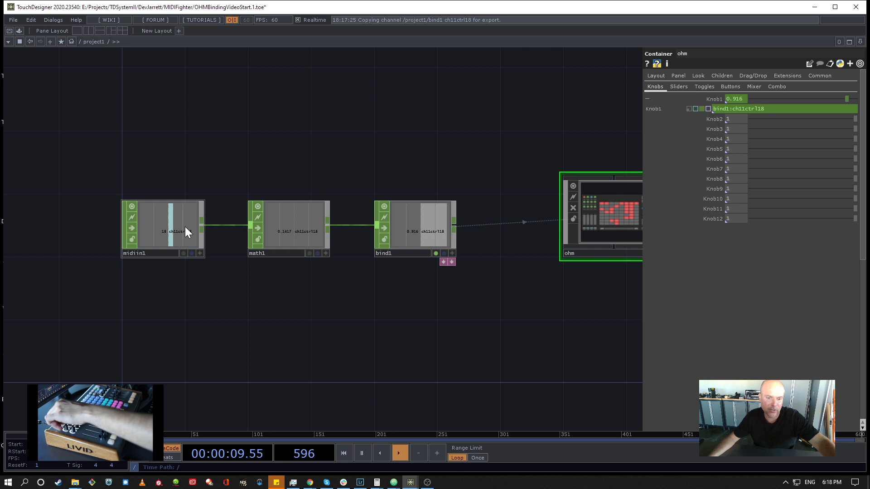
scroll(441, 233, "up", 4)
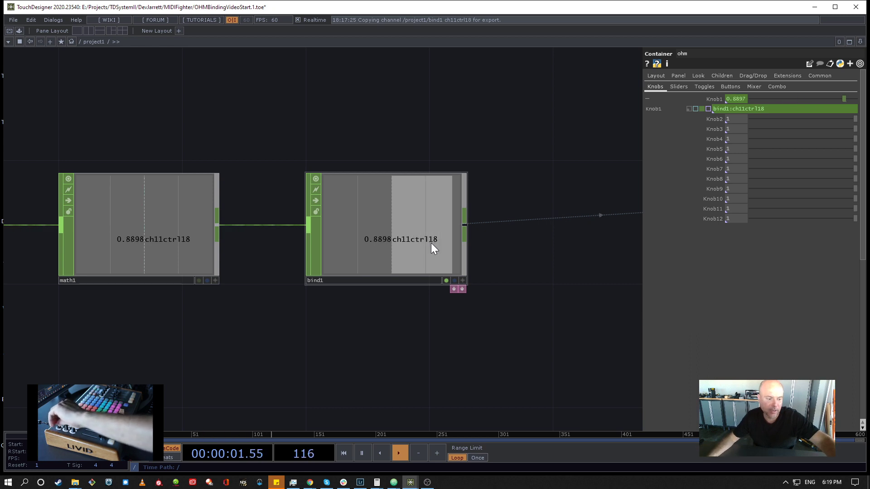
Reselect bind1 and zoom out to view the full midiin1-to-ohm chain.
left_click(437, 232)
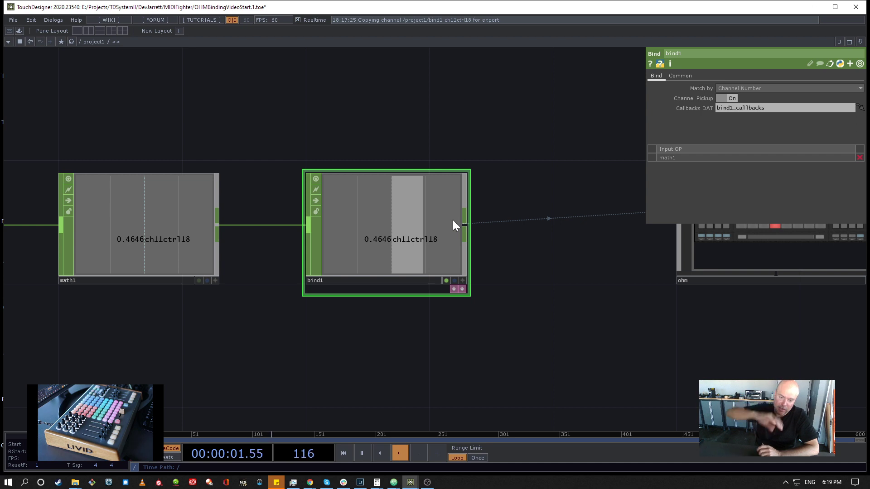
scroll(560, 288, "down", 4)
left_click_drag(561, 287, 468, 308)
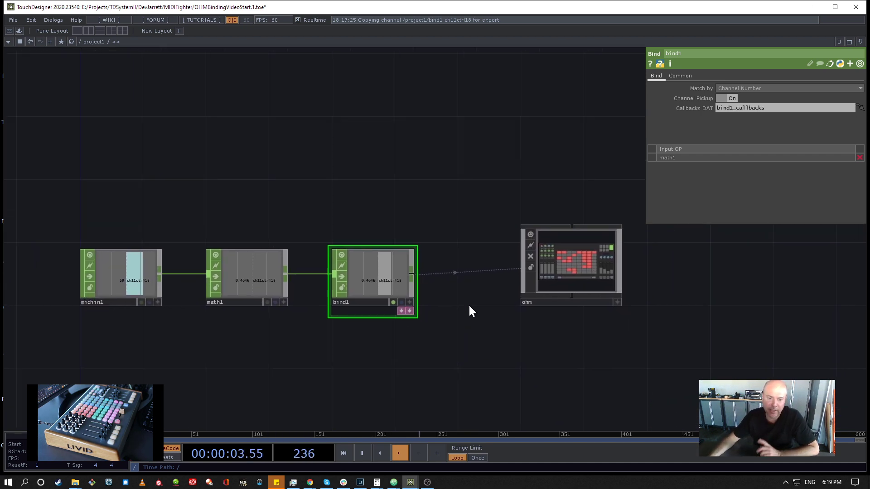